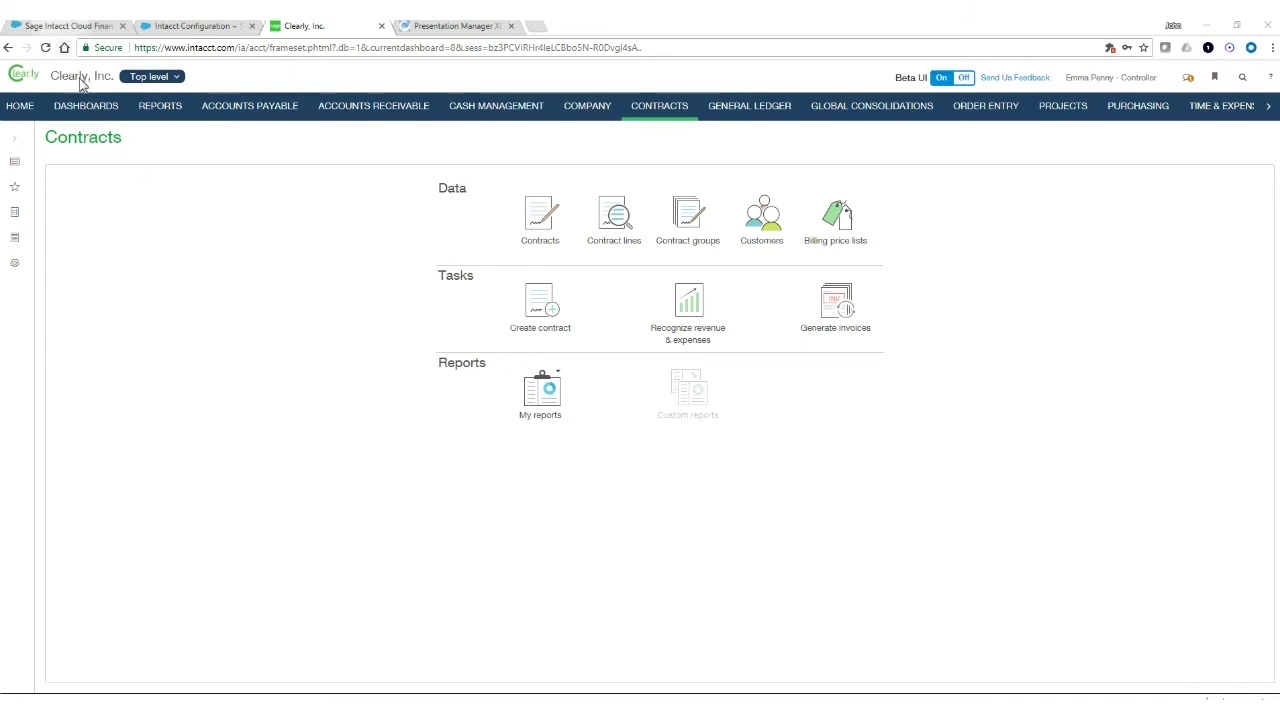
Step: View the Sage Intacct AppExchange listing, then review the Opportunity Stage options and renewal settings in Salesforce's Intacct Configuration
click(62, 28)
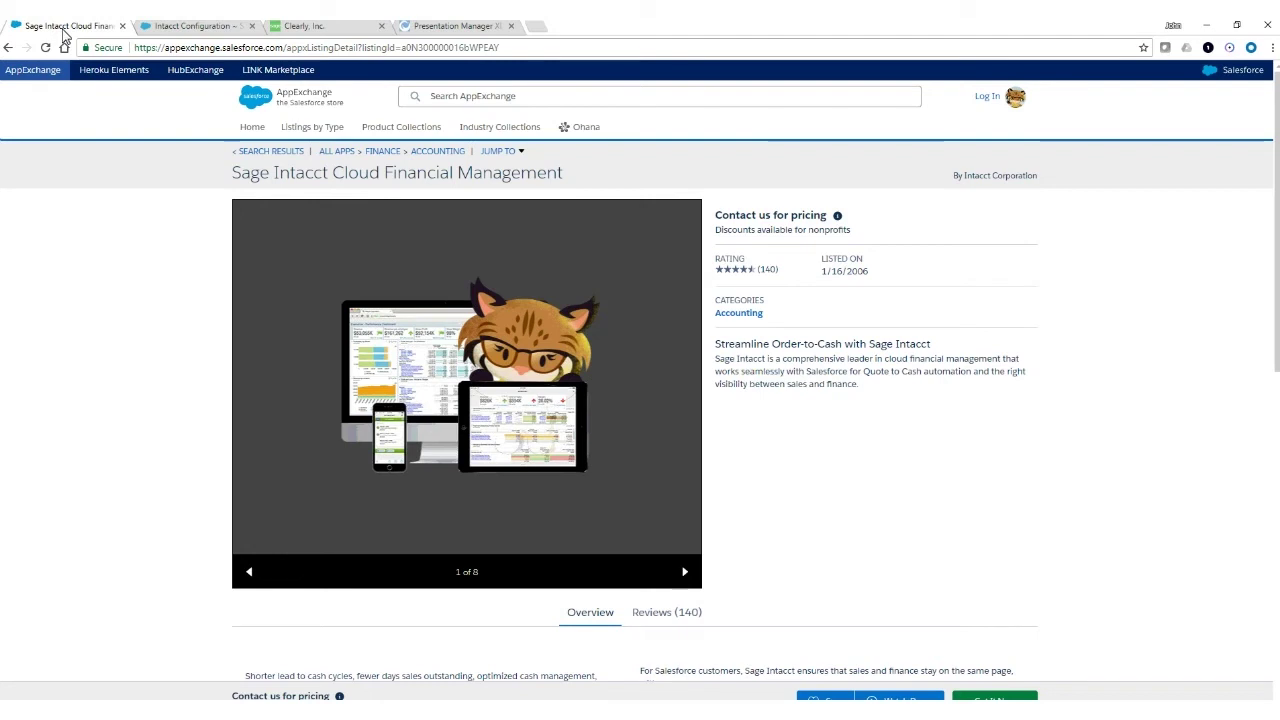
click(186, 28)
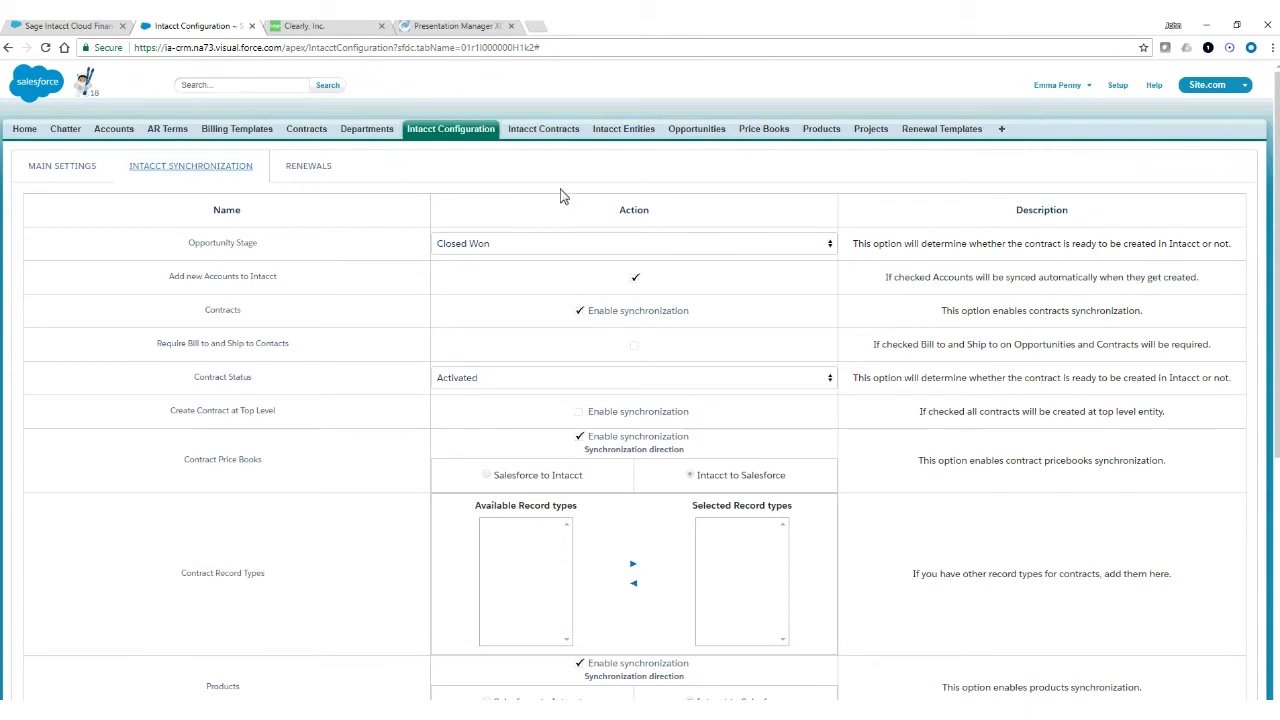
click(829, 250)
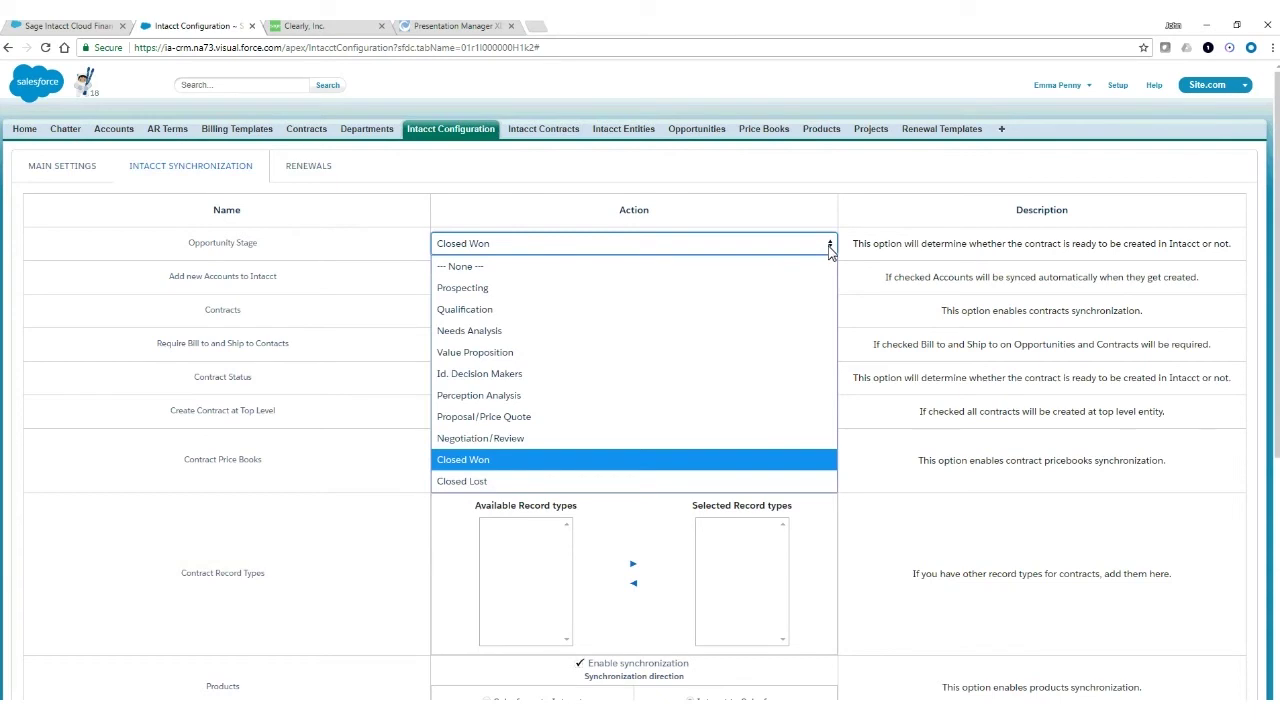
click(814, 222)
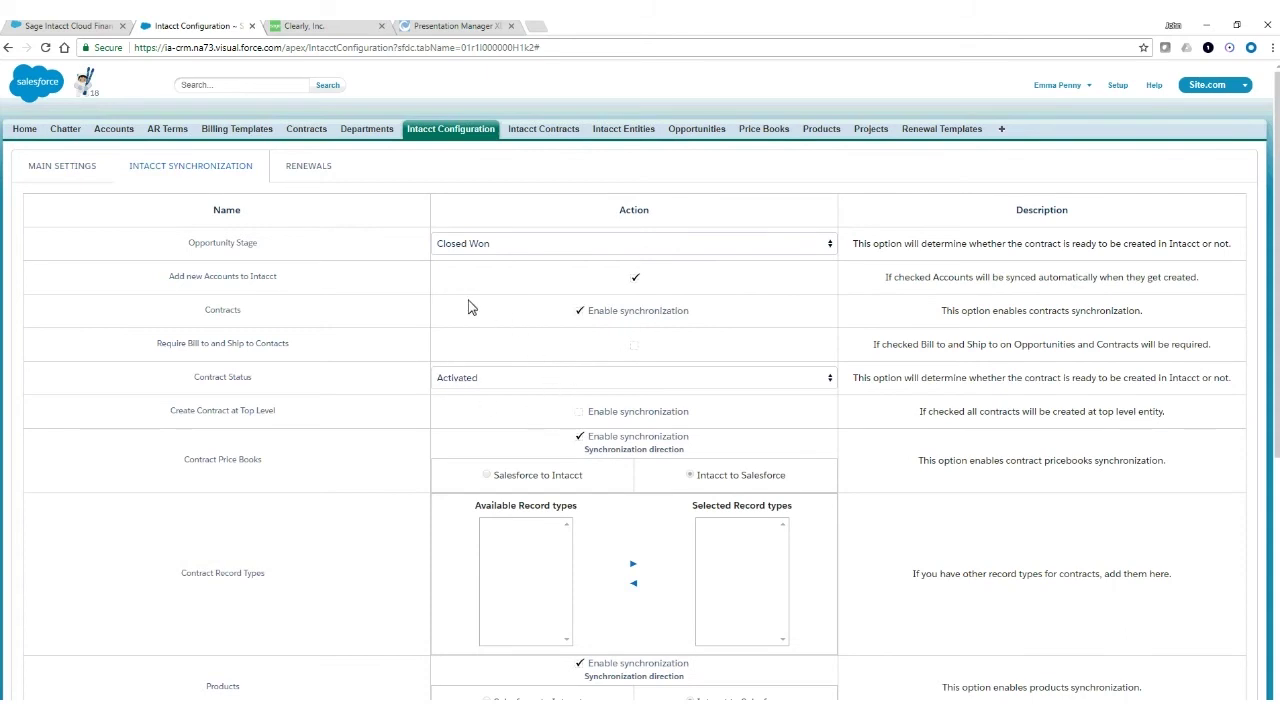
click(310, 179)
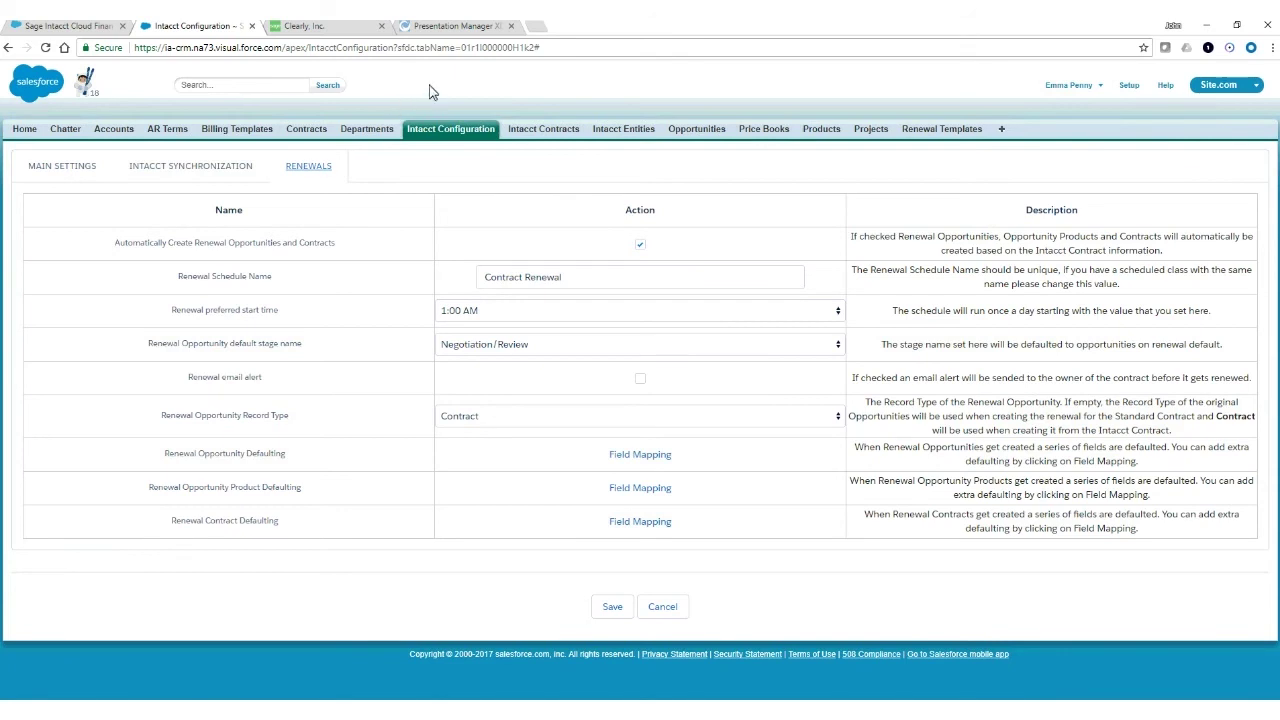
Step: Switch to Sage Intacct and open the bookmarked Config CRM Integration page
click(335, 36)
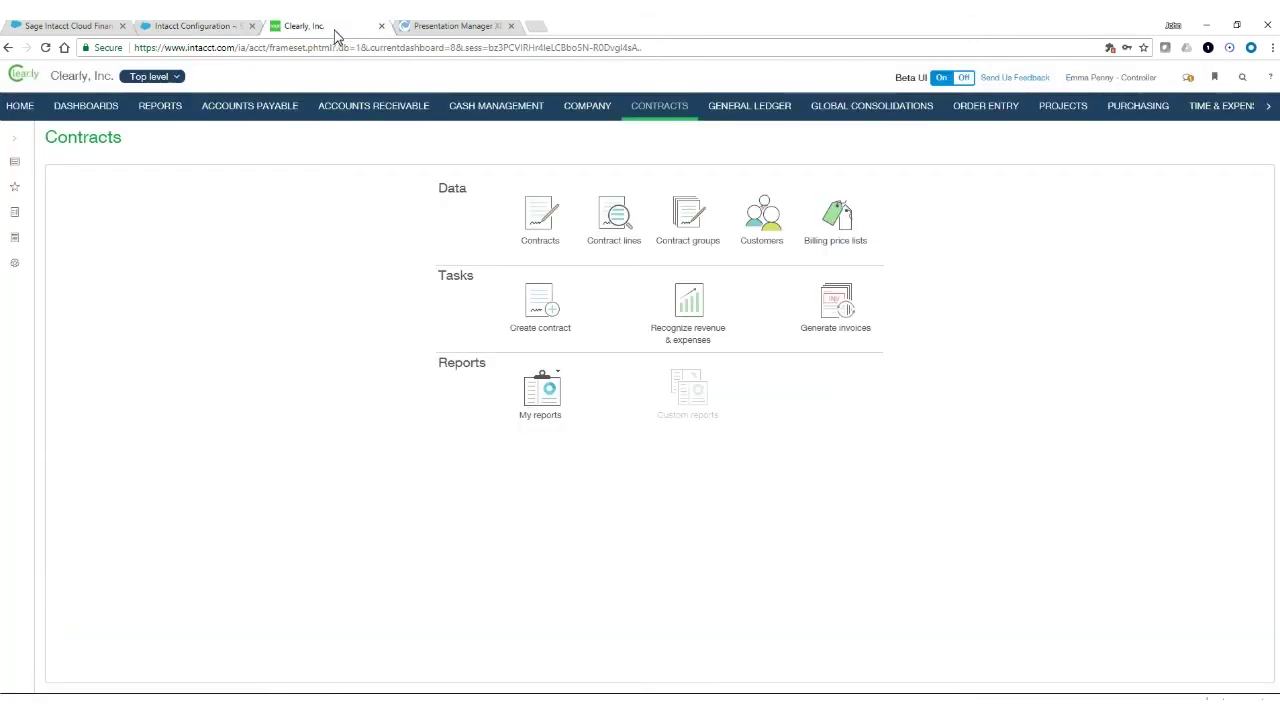
click(1214, 78)
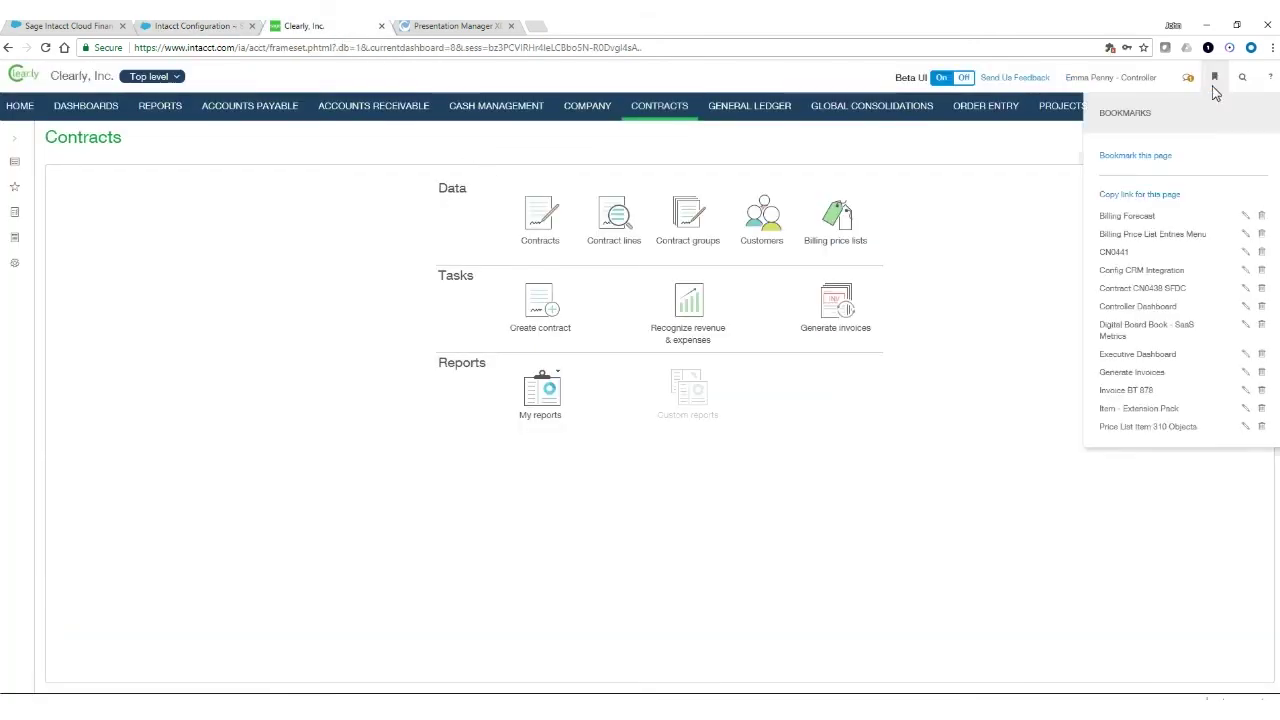
click(1131, 285)
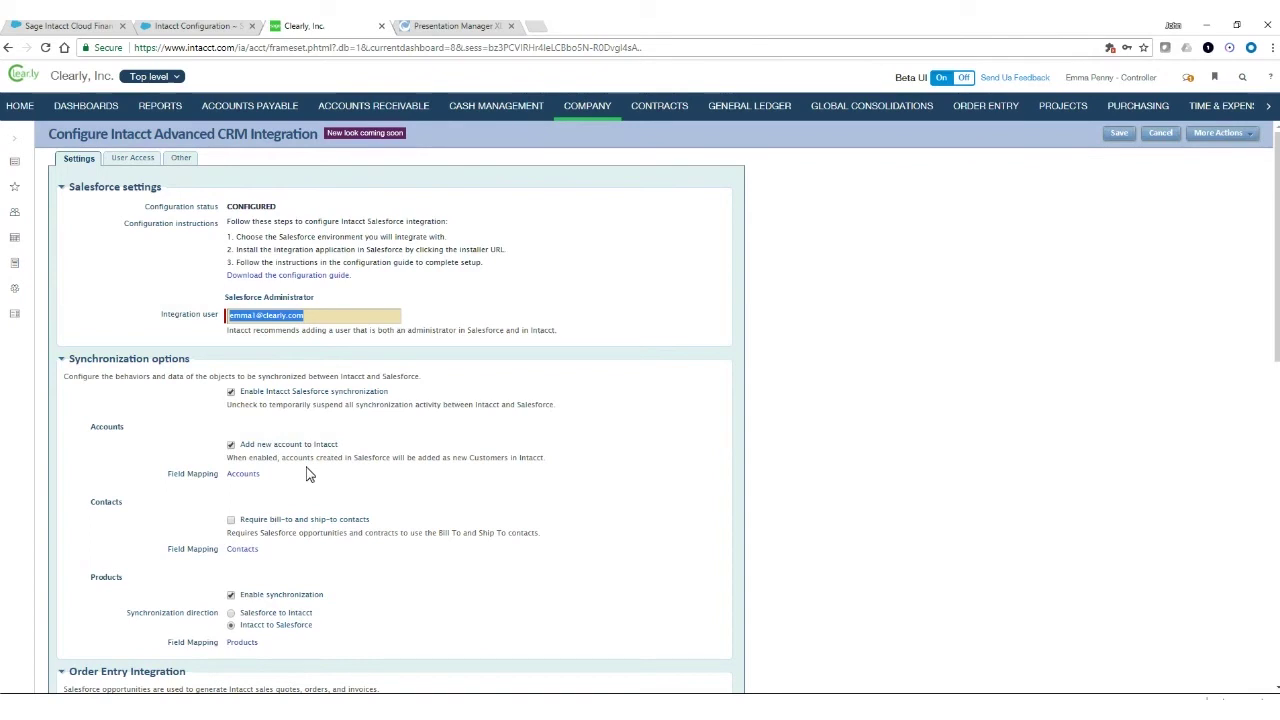
Step: Examine the Account field mapping, including the custom GL group mapping's field choices and sync rule options, and close it without changes
click(247, 476)
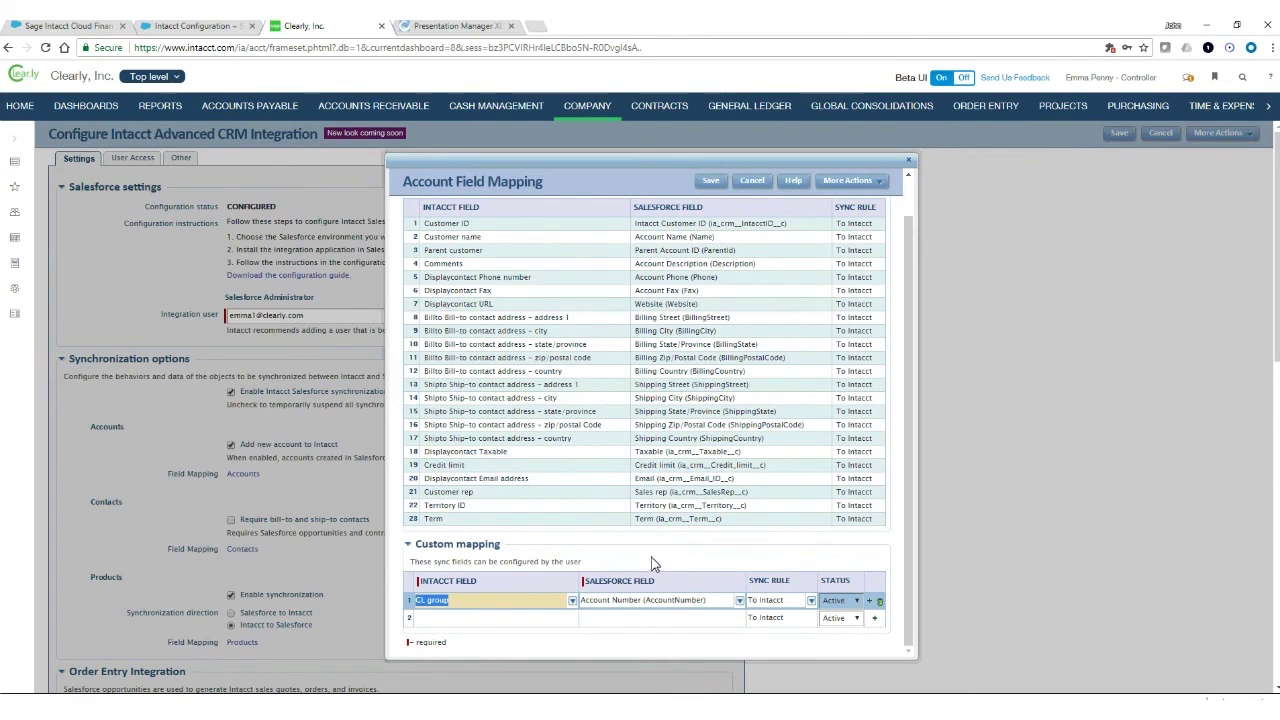
click(573, 602)
click(573, 604)
click(741, 602)
click(742, 604)
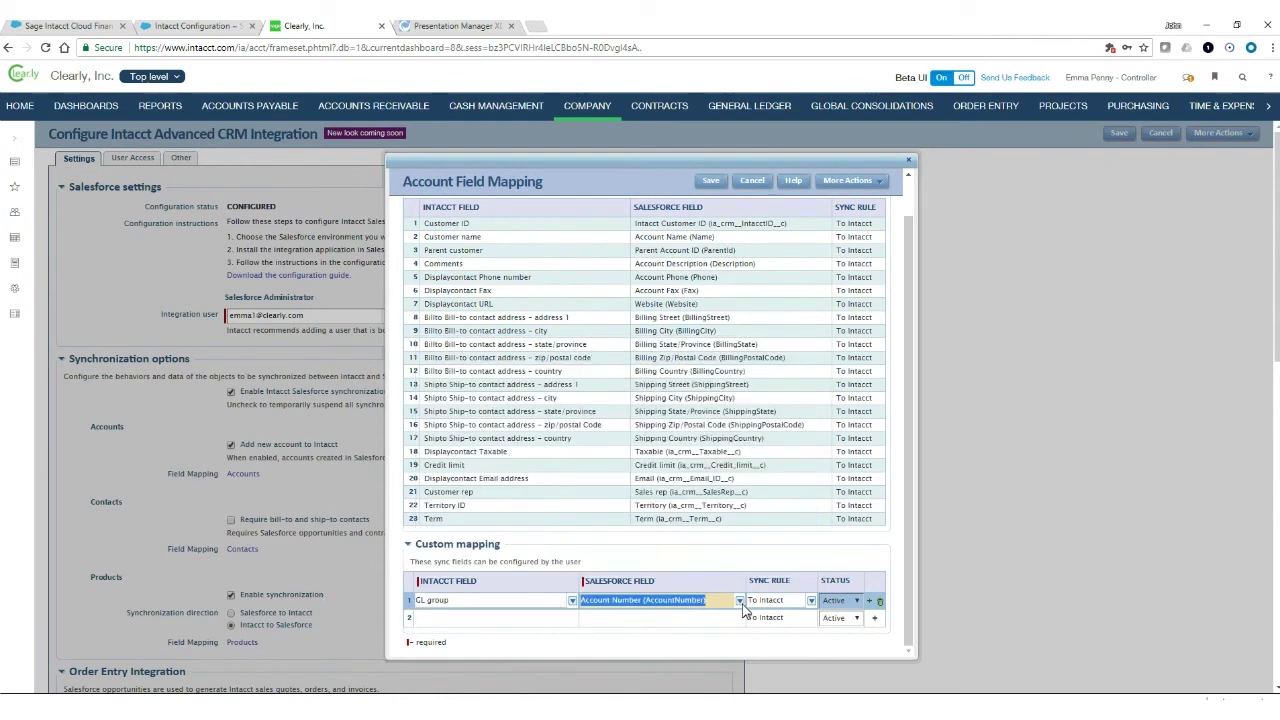
click(811, 601)
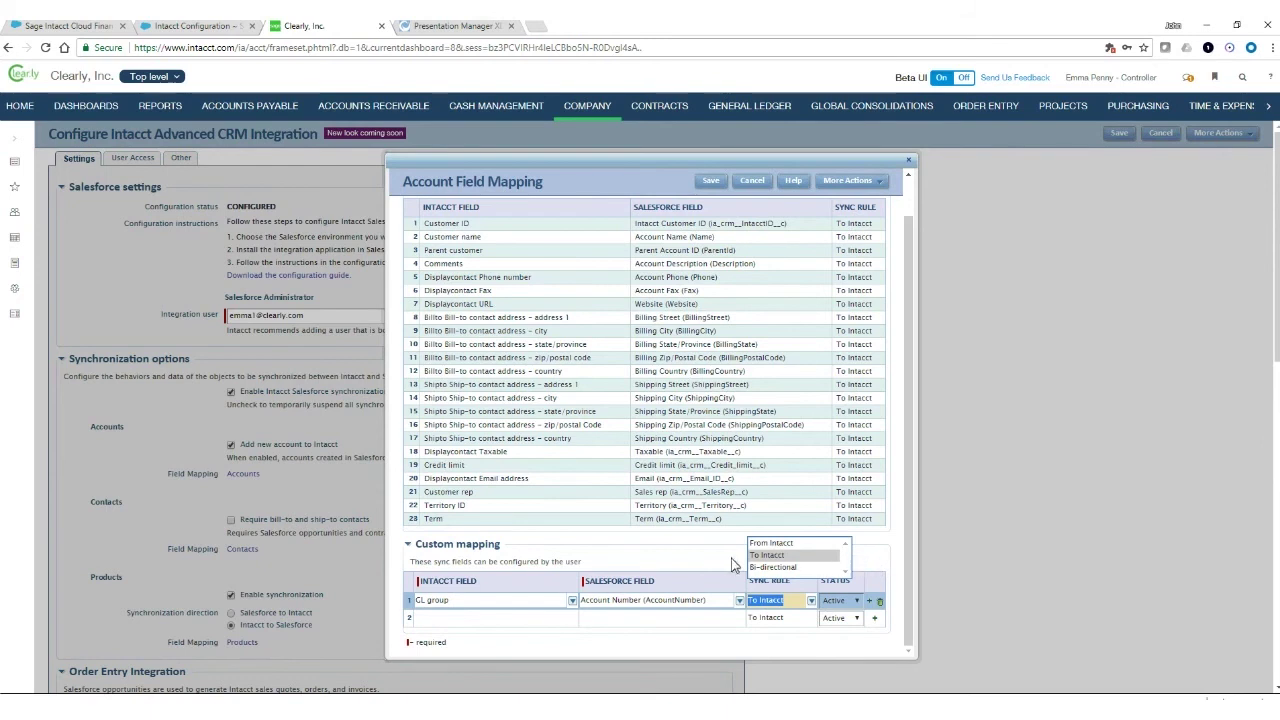
click(904, 533)
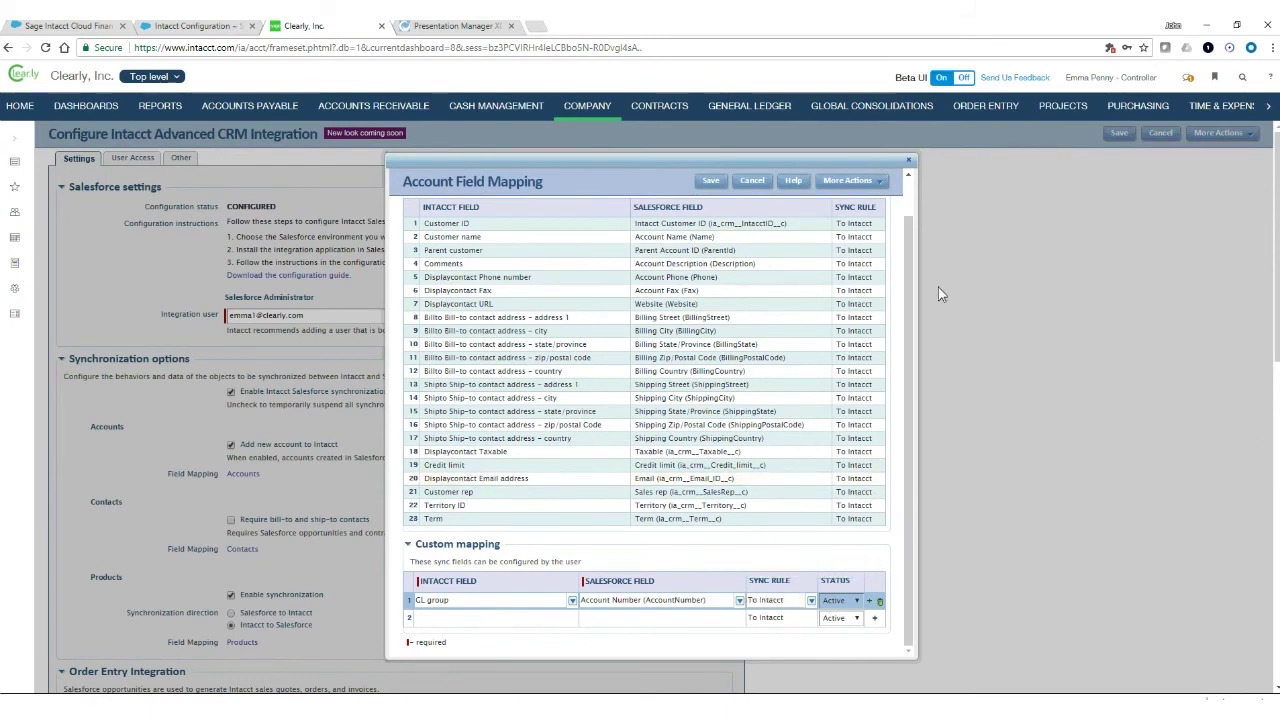
click(909, 163)
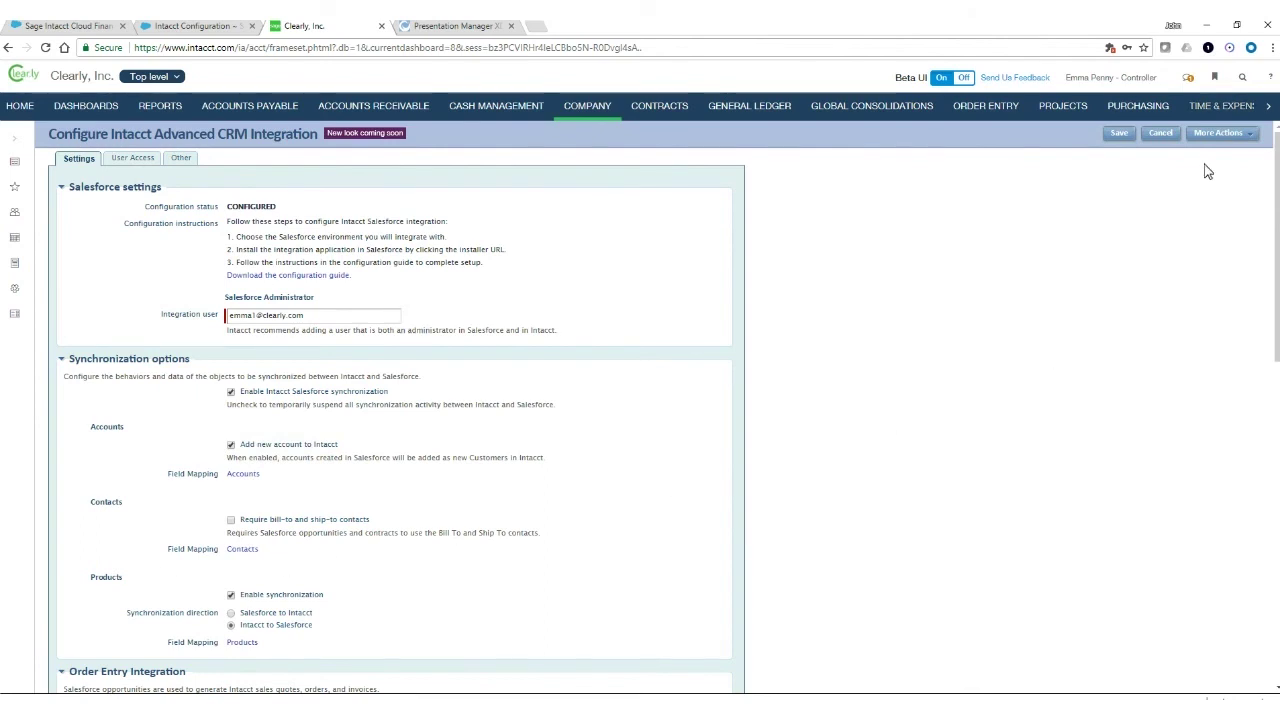
Step: Open the bookmarked Extension Pack item, leaving the integration page unsaved, and review its contract default templates
click(1216, 80)
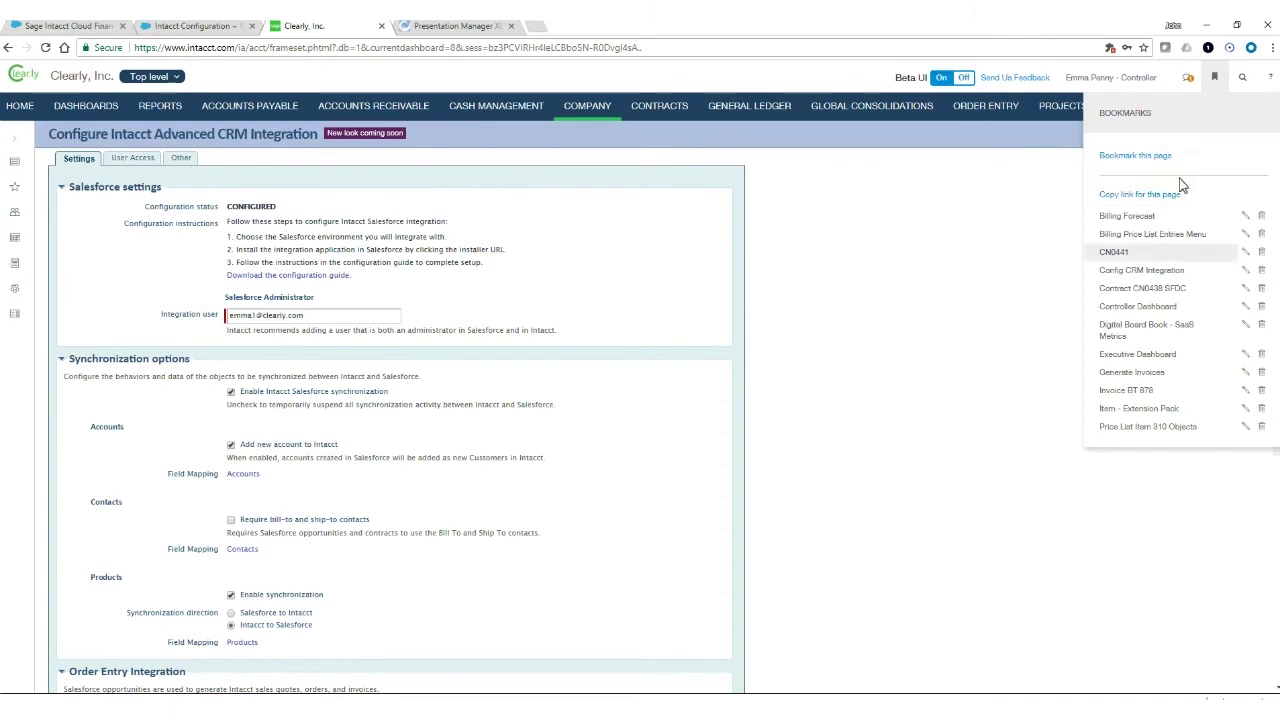
click(1135, 422)
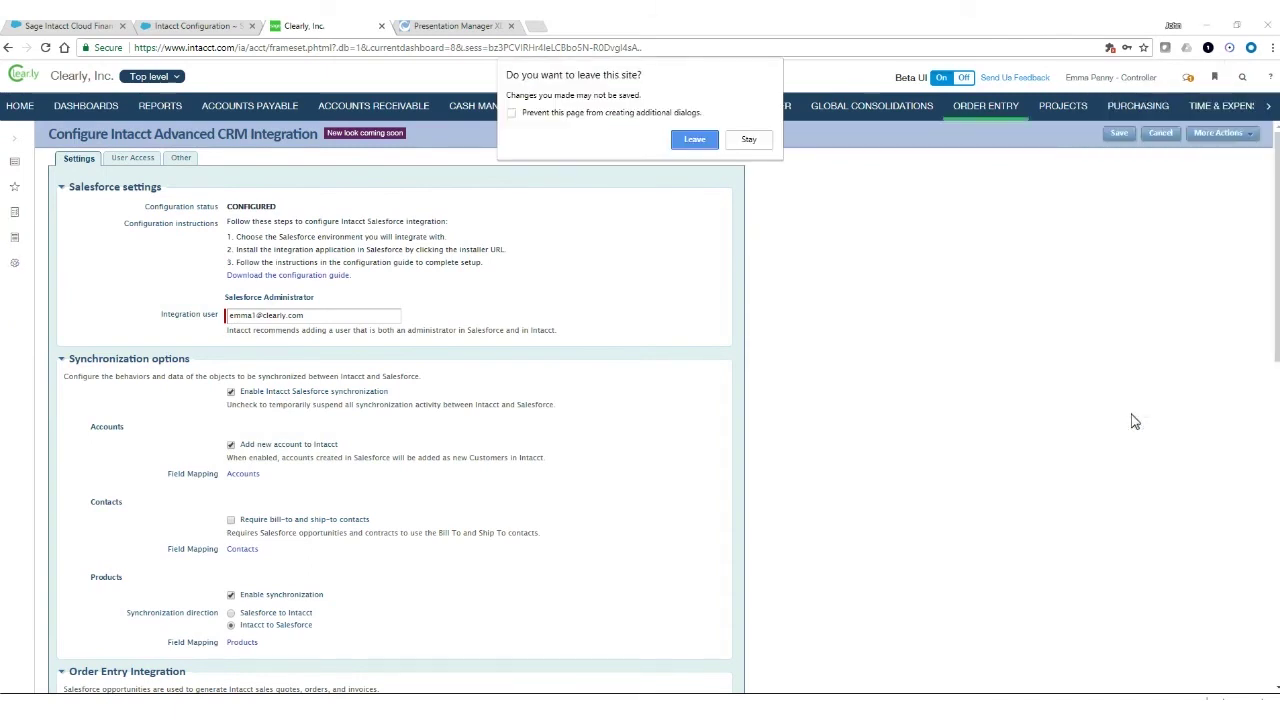
click(703, 143)
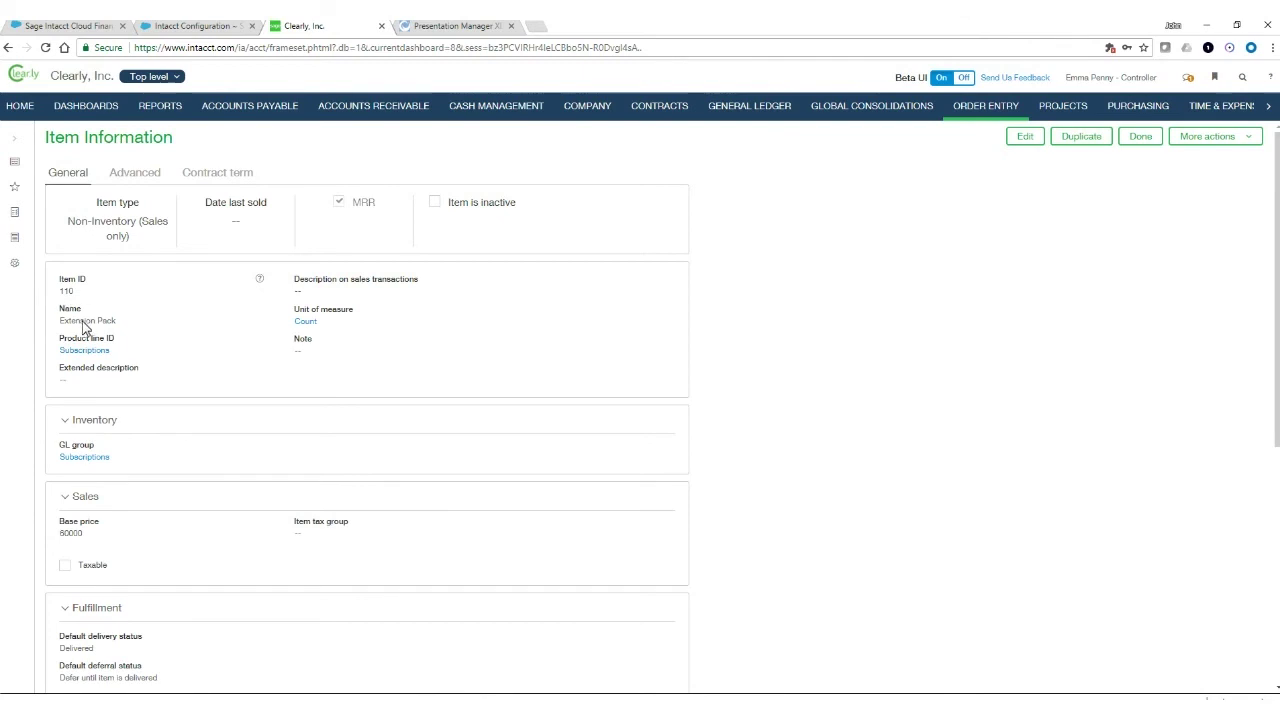
drag(1267, 352, 1258, 568)
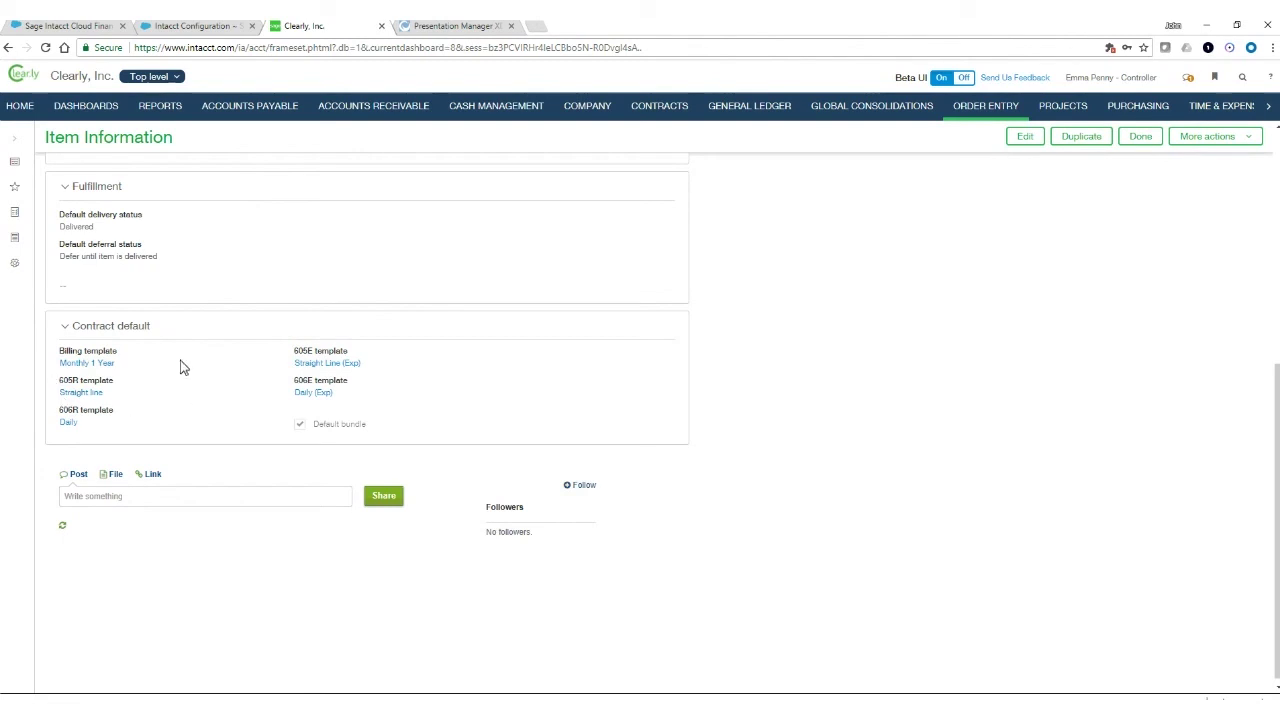
Step: Switch to Salesforce and open the opportunity One-Year Subscription Contract - 11/29/2017
click(201, 30)
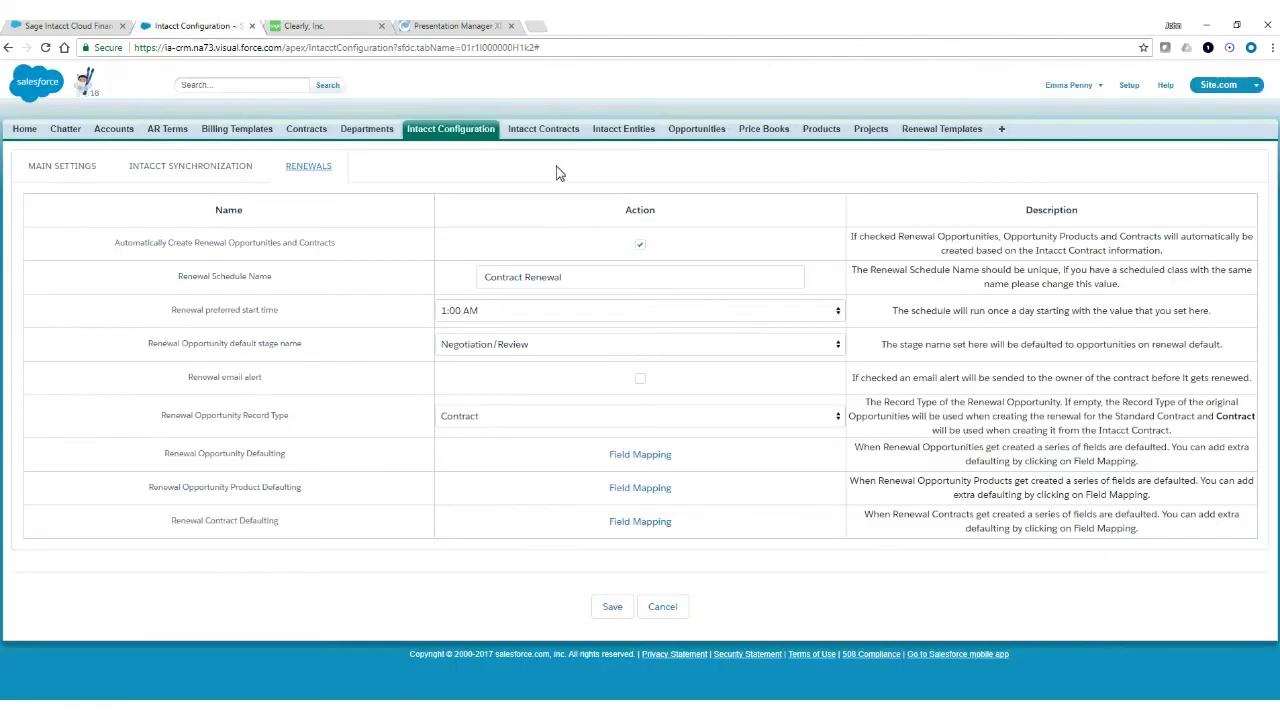
click(697, 140)
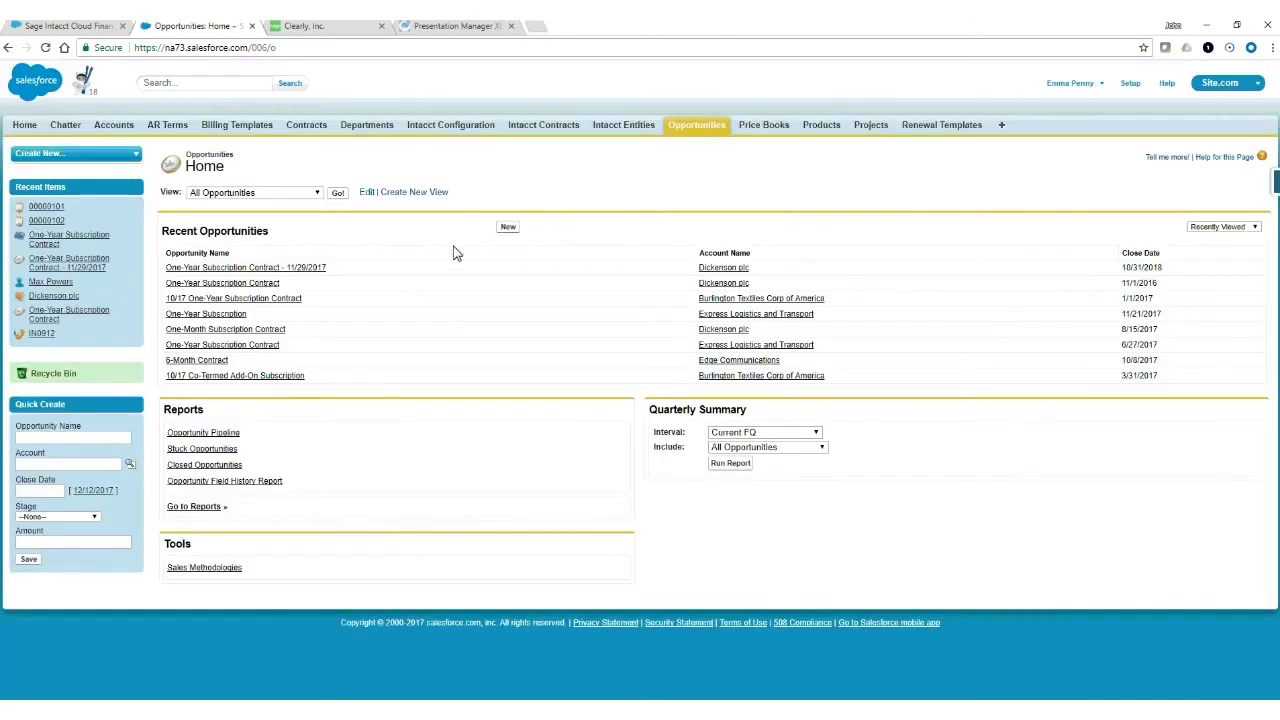
click(263, 270)
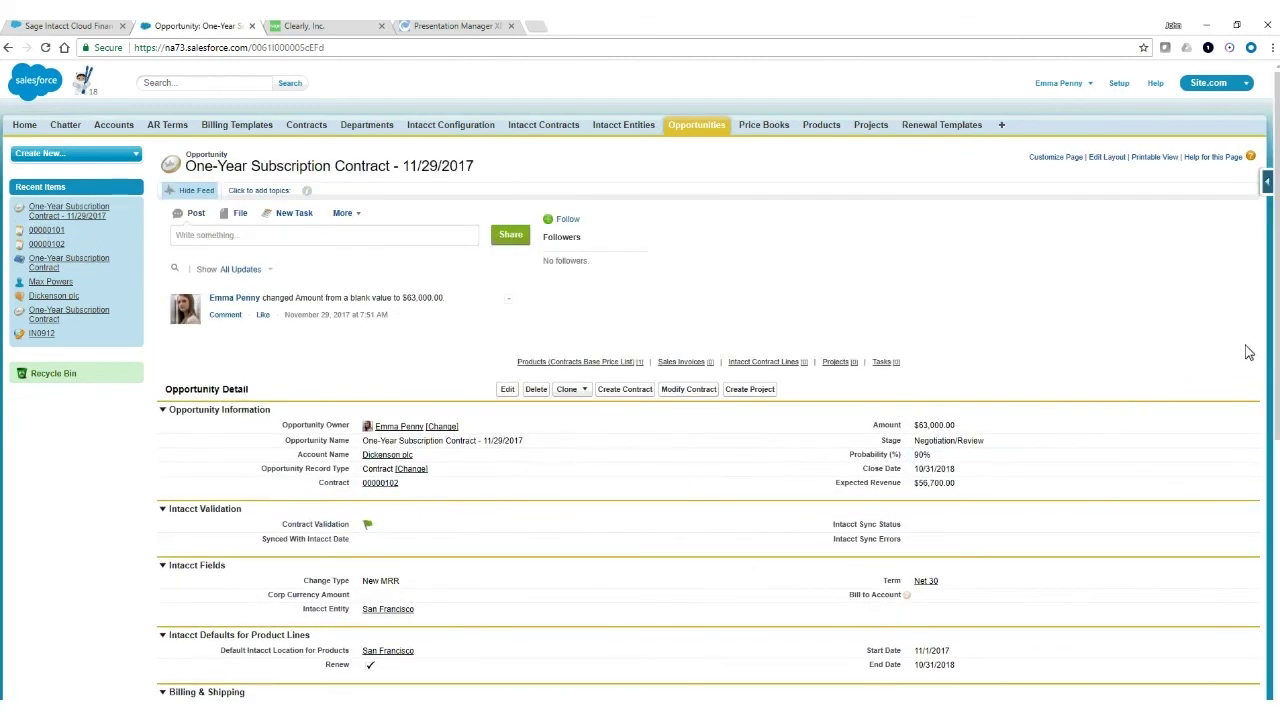
Step: Open the opportunity's Extension Pack product for editing and check its start date and billing template without changing them
drag(1273, 335, 1273, 507)
click(190, 578)
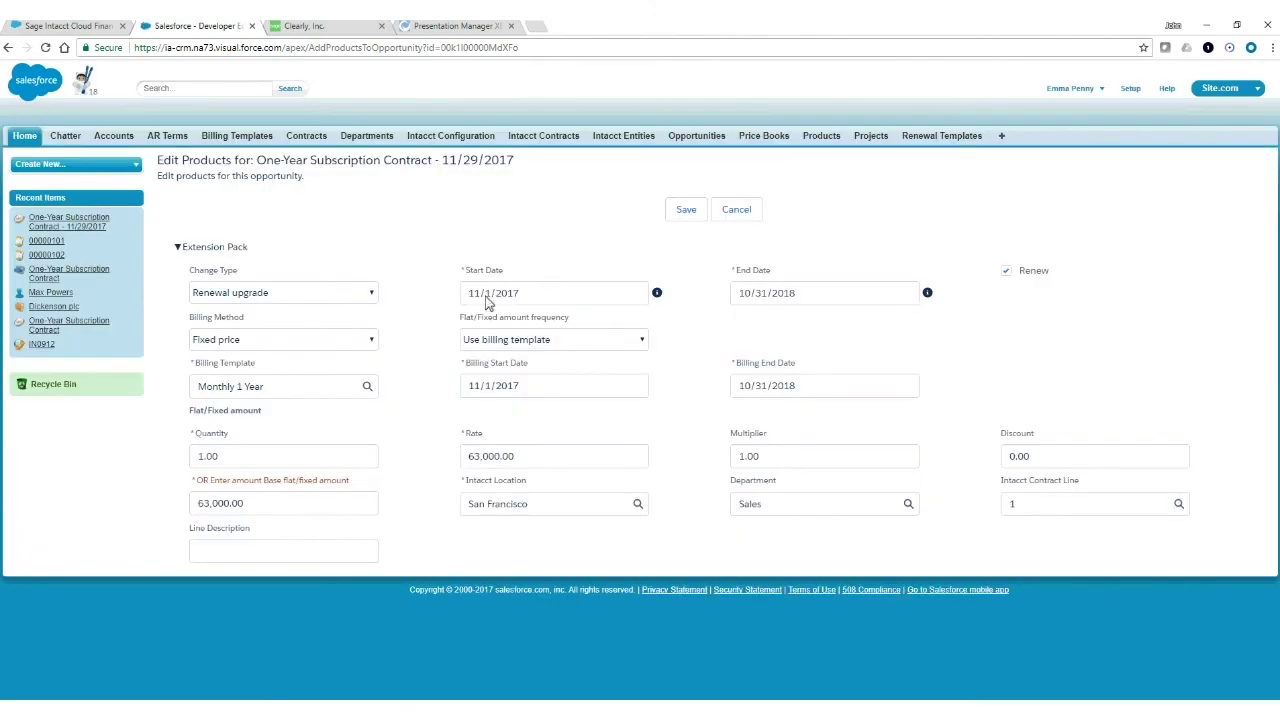
click(487, 295)
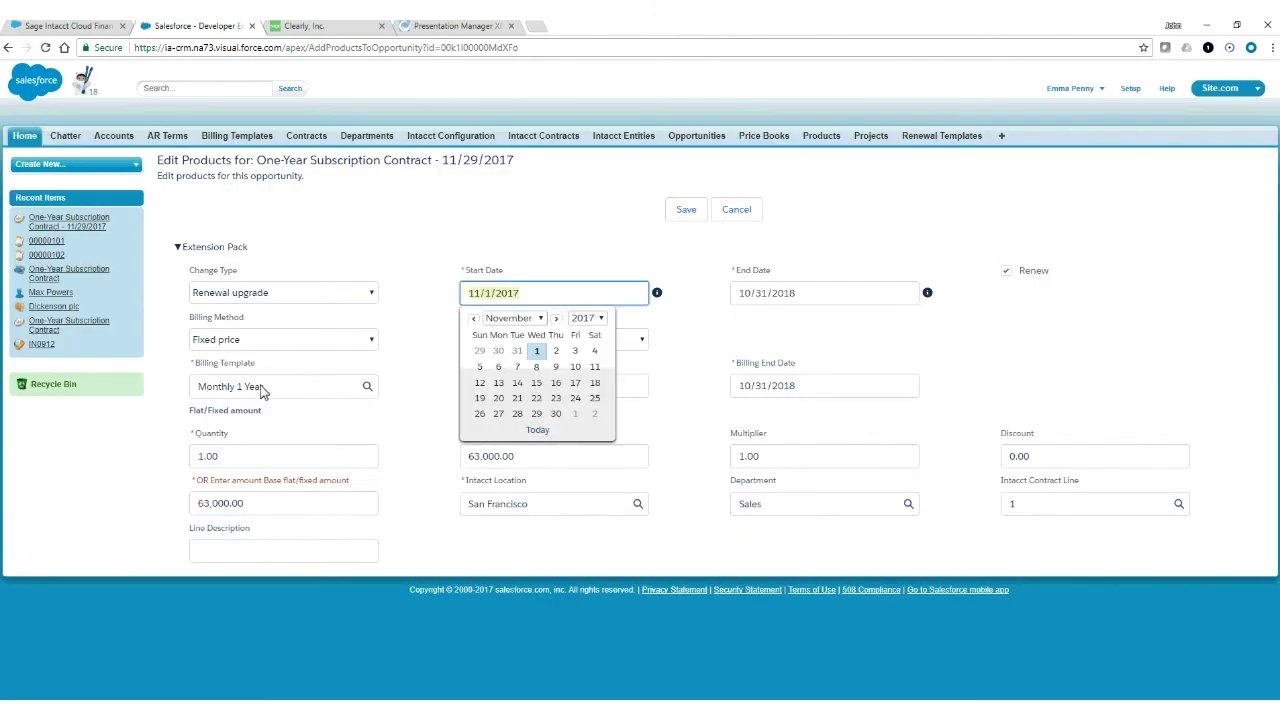
click(298, 392)
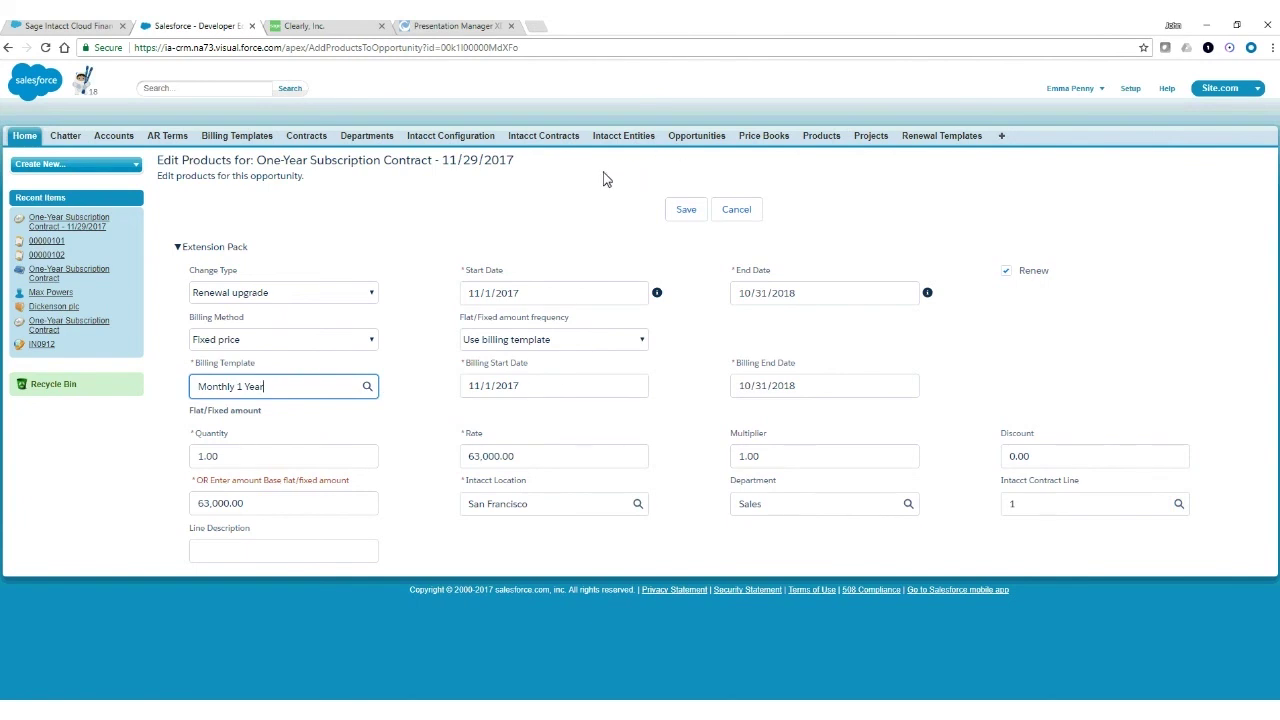
Step: Open the draft Dickenson plc contract from the recent contracts to review its details
click(305, 140)
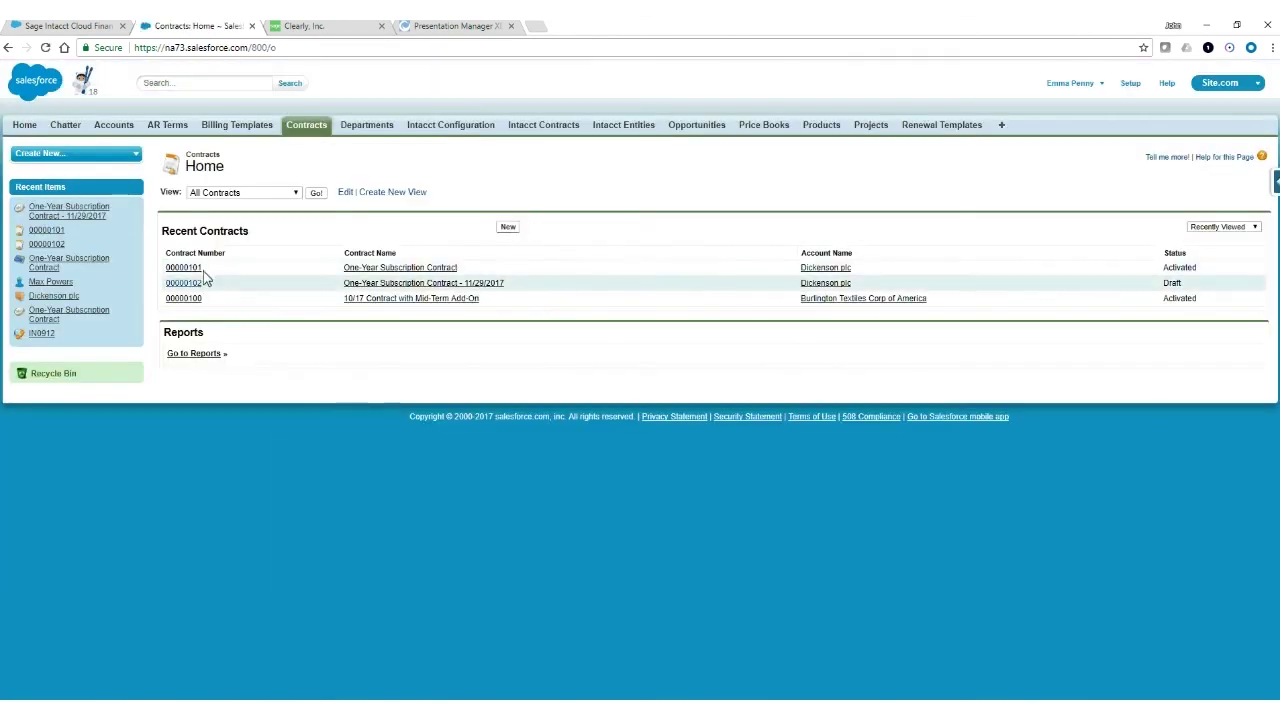
click(190, 284)
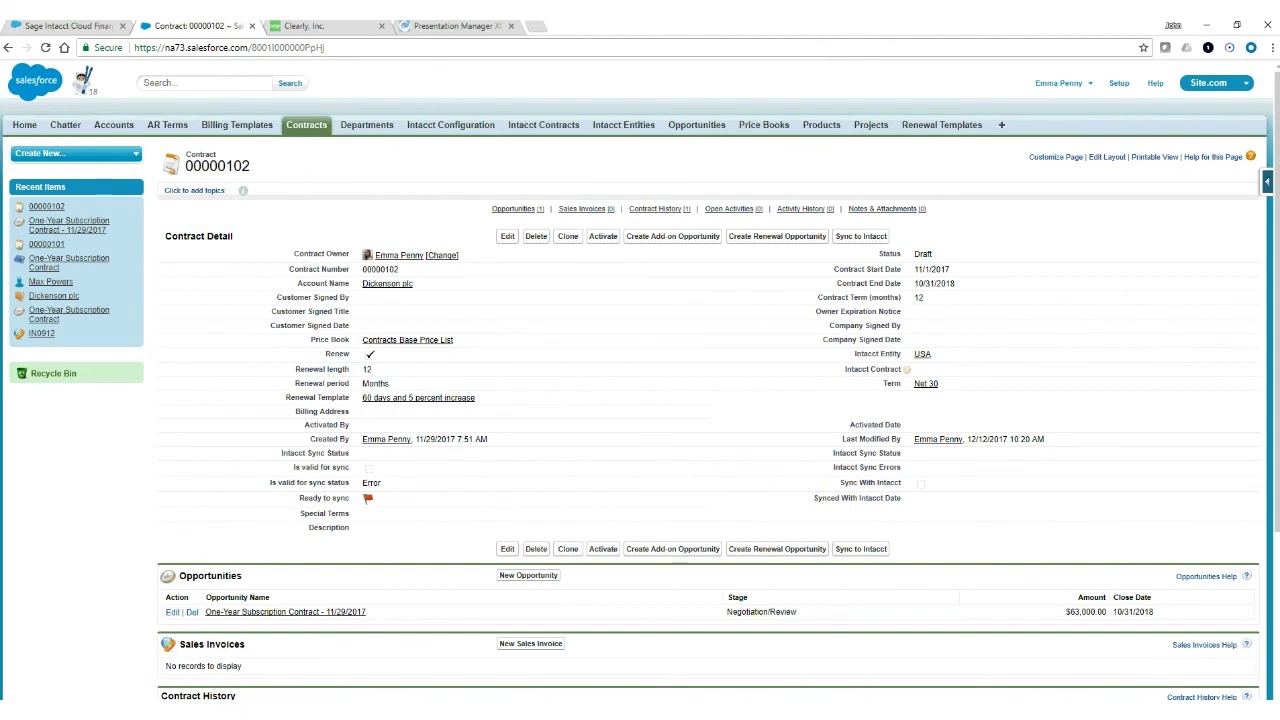
Step: Switch to the Salesforce Lightning account page for Burlington Textiles Corp of America and open its 1/31/2017 sales invoice
click(257, 710)
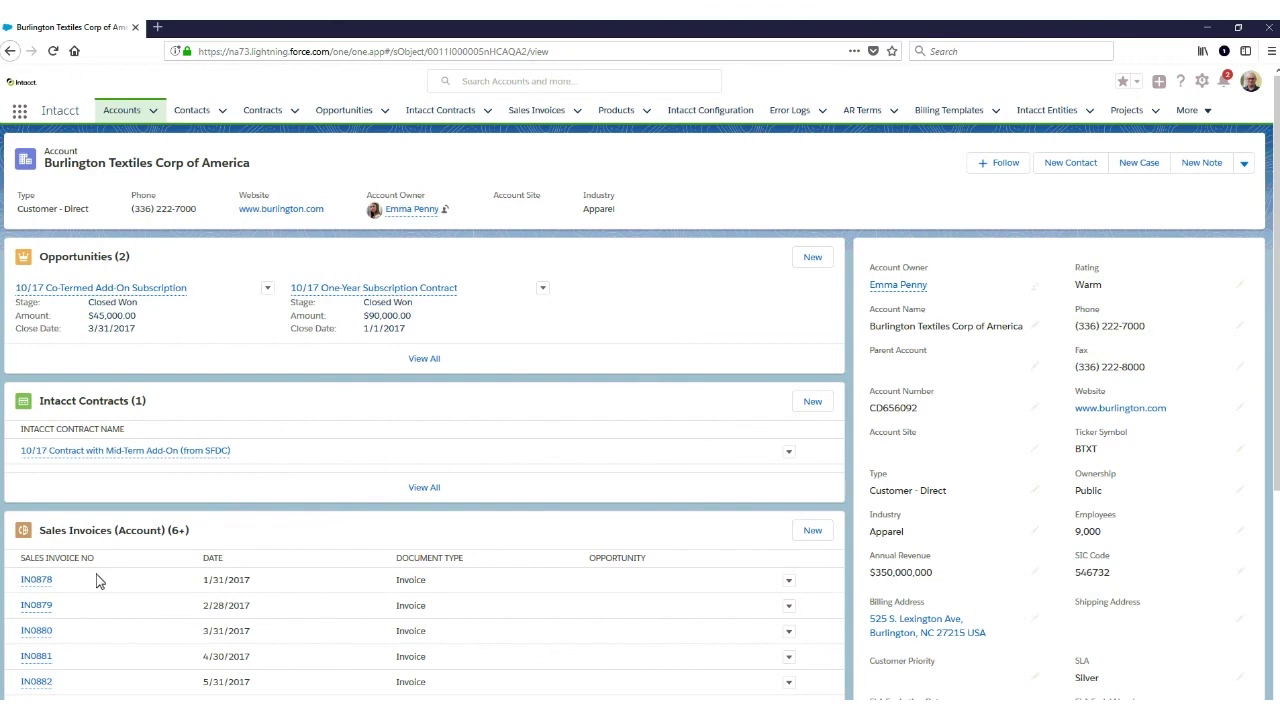
mouse_move(36, 591)
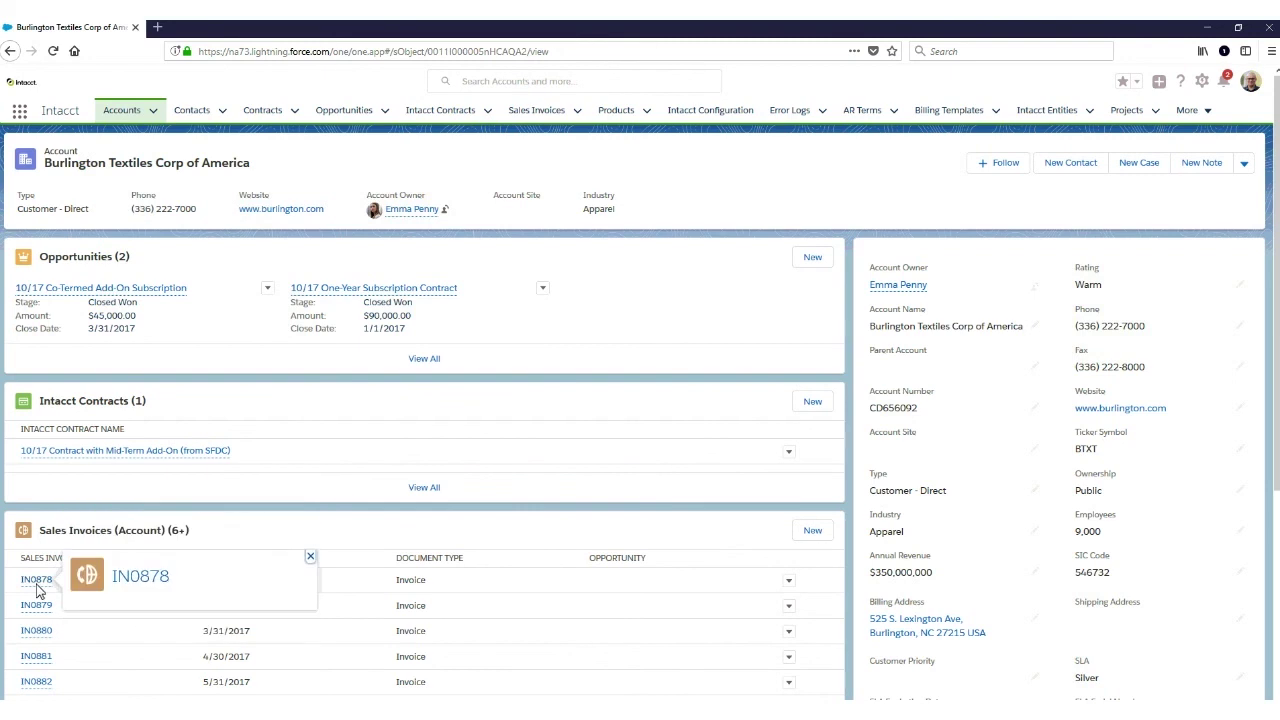
click(37, 584)
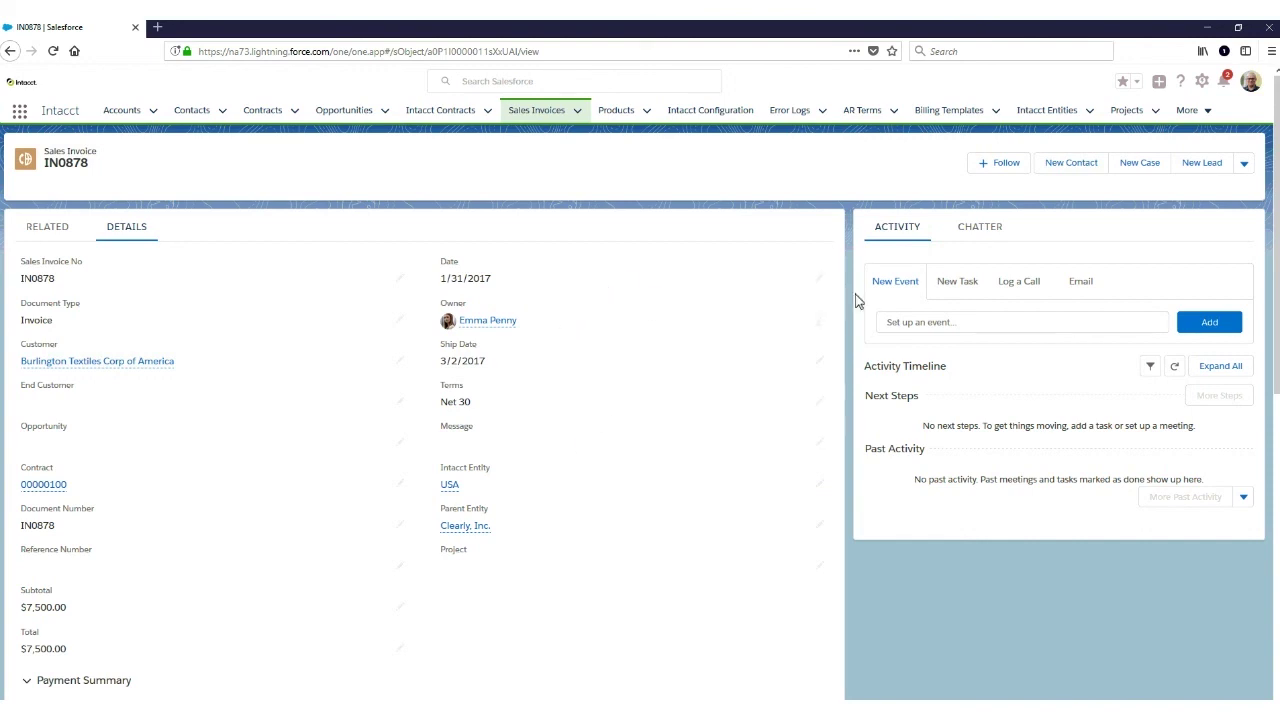
Step: View the printable Intacct document for this sales invoice, then close it to return to the record
click(1246, 170)
click(1212, 214)
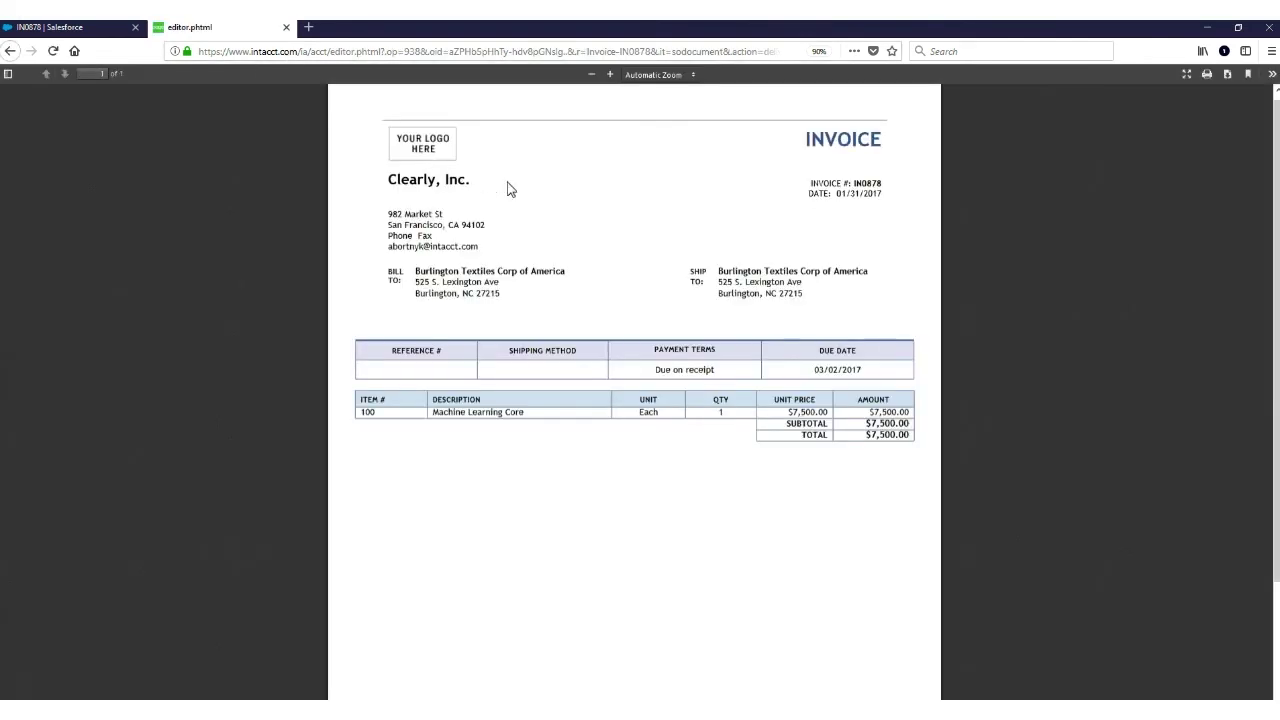
click(286, 29)
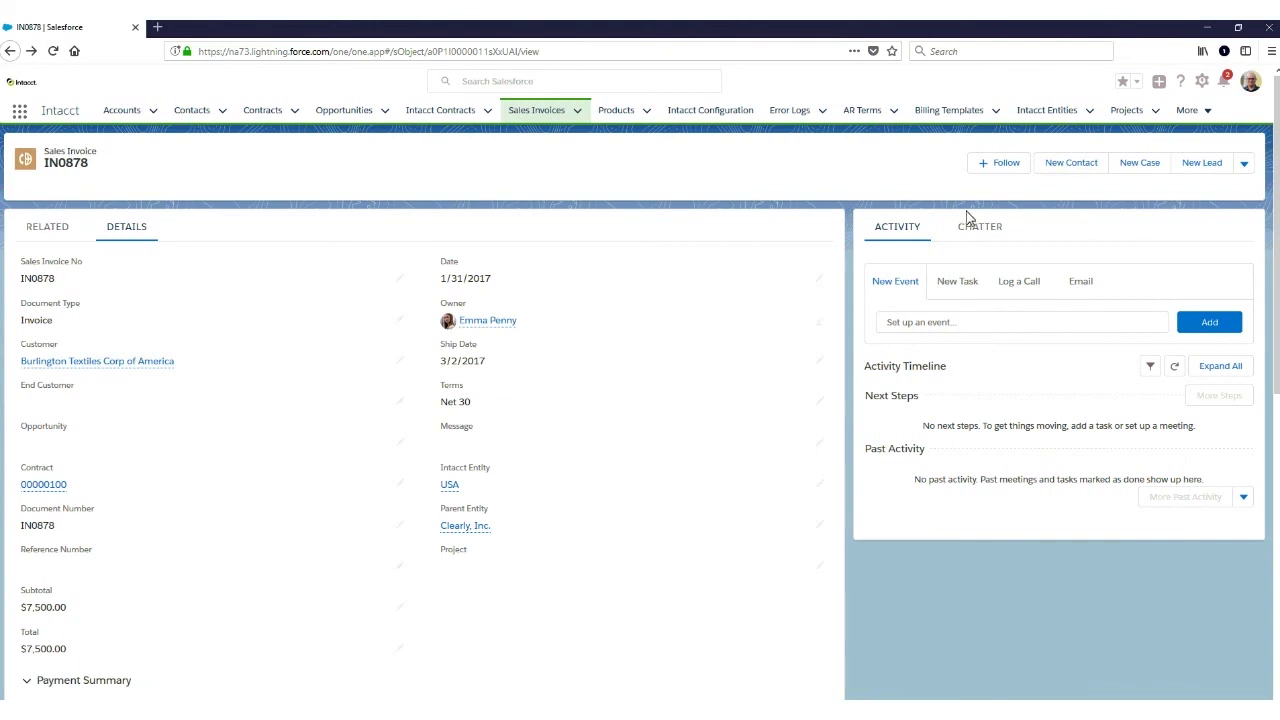
Step: Review the invoice's Chatter feed and payment summary, and expand the remaining comments
click(985, 238)
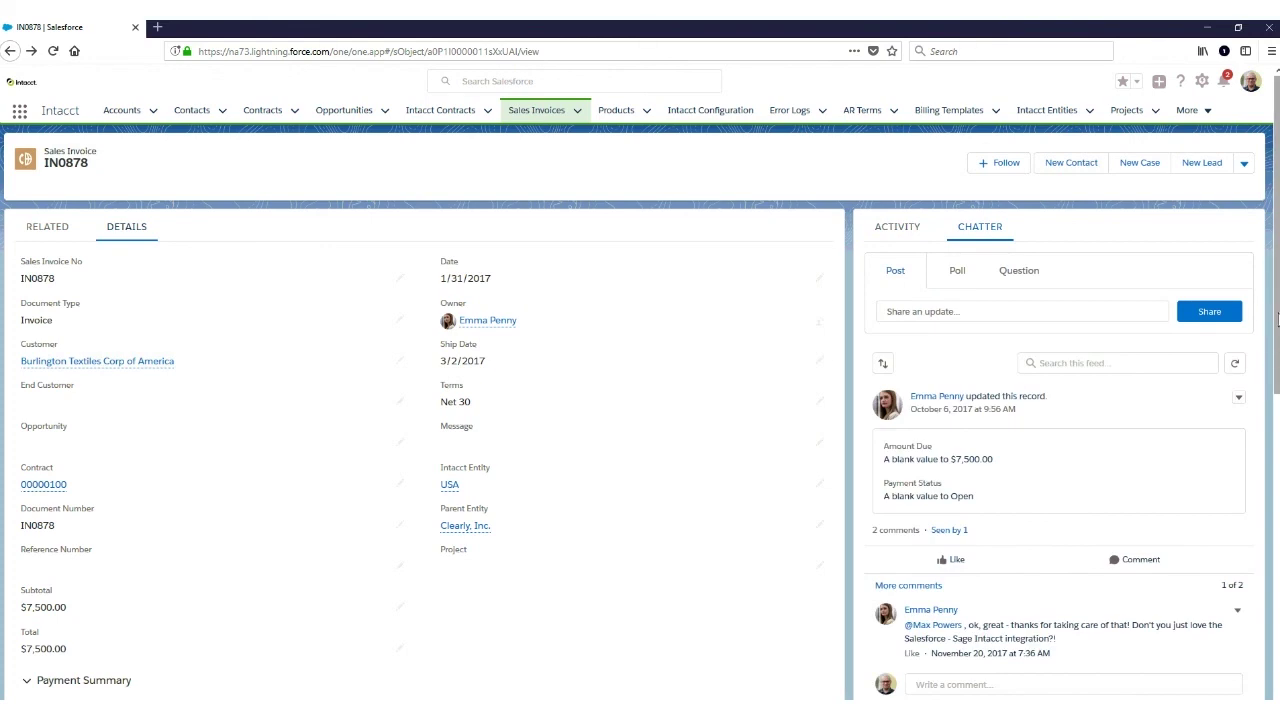
scroll(1269, 360, down, 3)
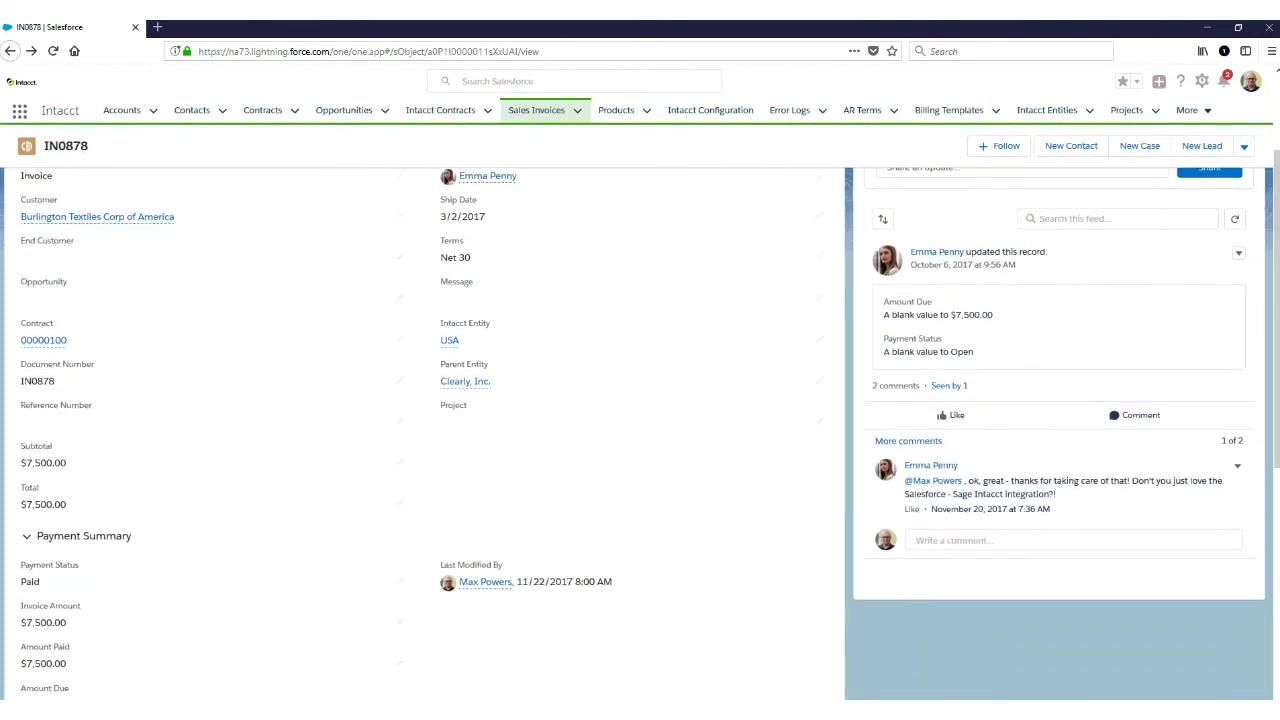
click(897, 442)
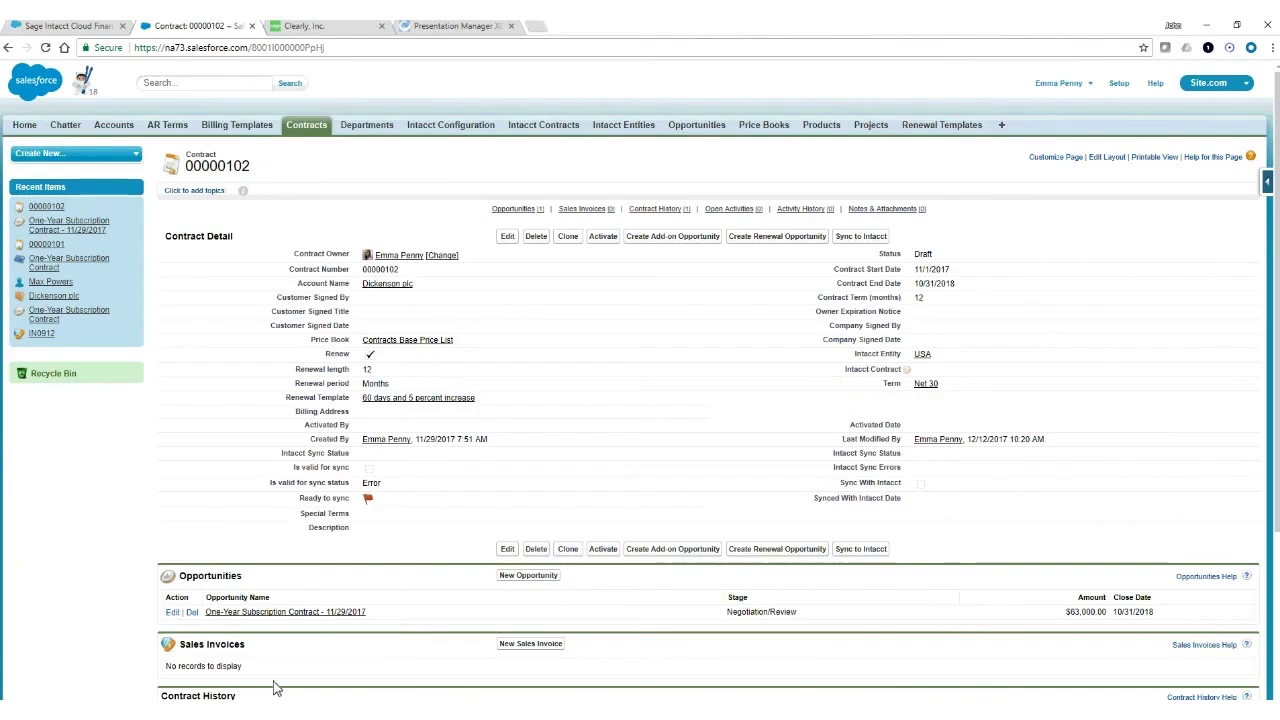
Step: Switch back to Sage Intacct and open all collaboration posts in the Collaboration Center
click(328, 28)
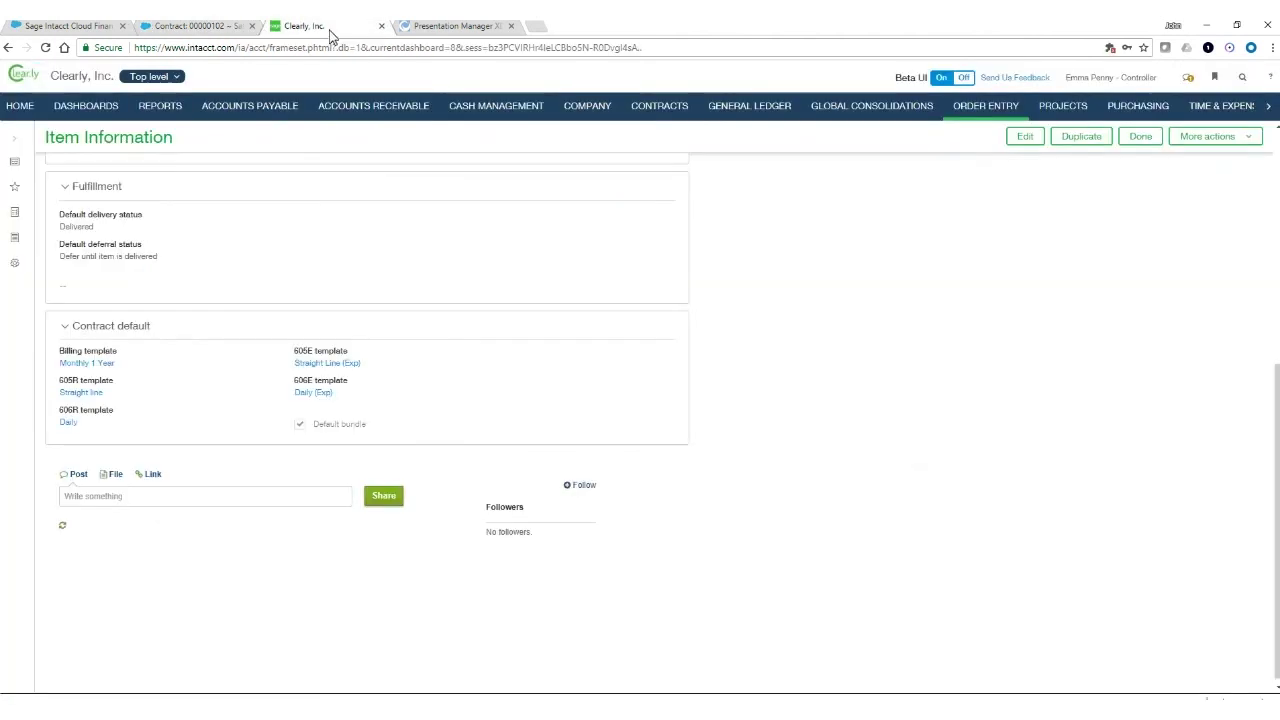
click(1187, 82)
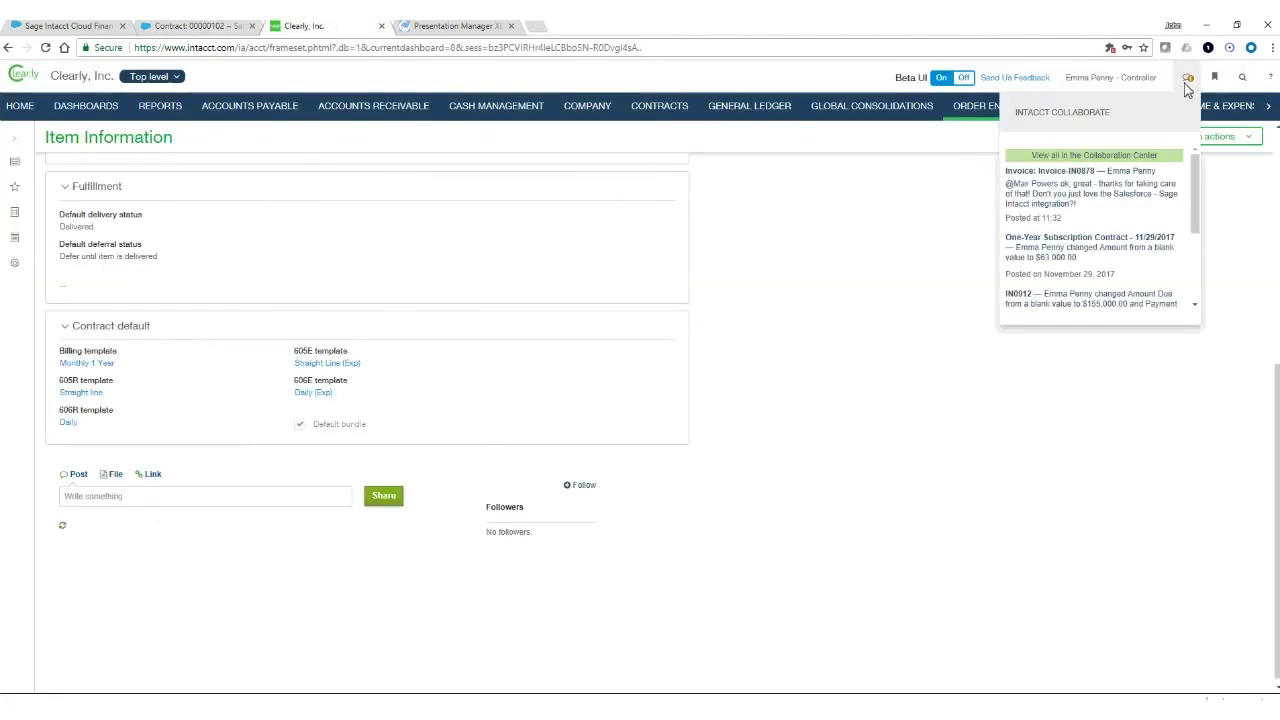
click(1085, 157)
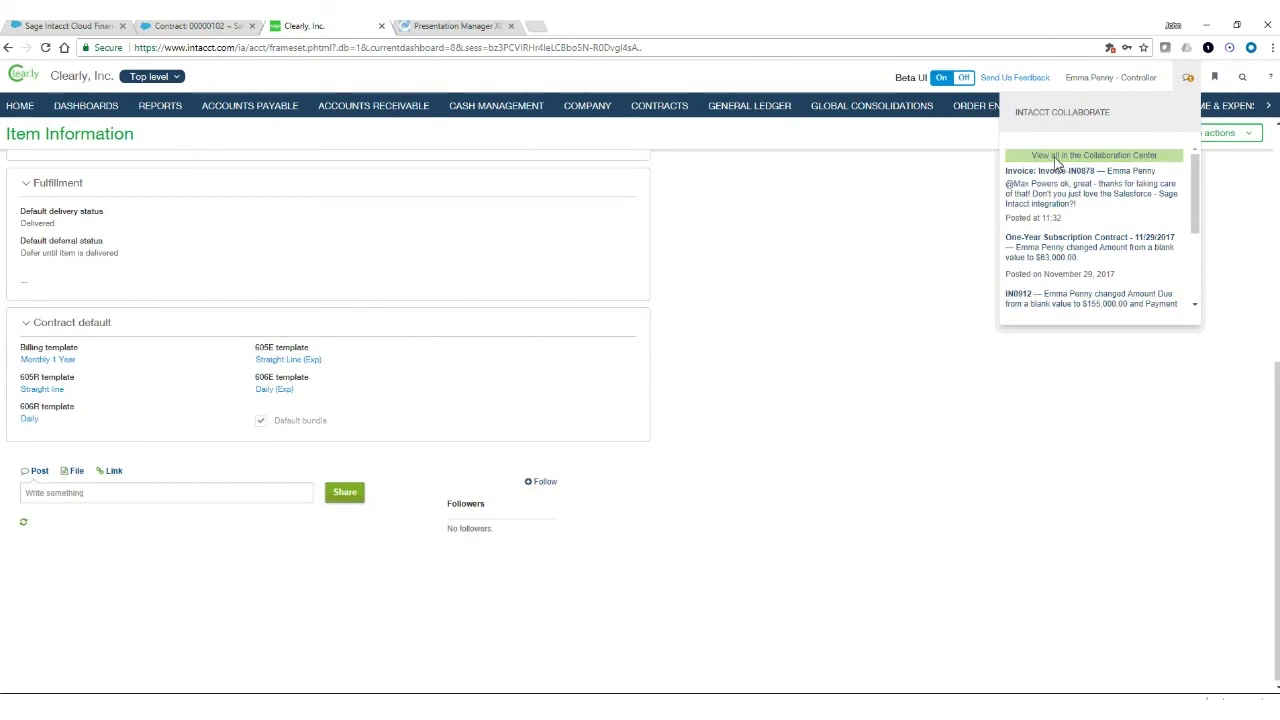